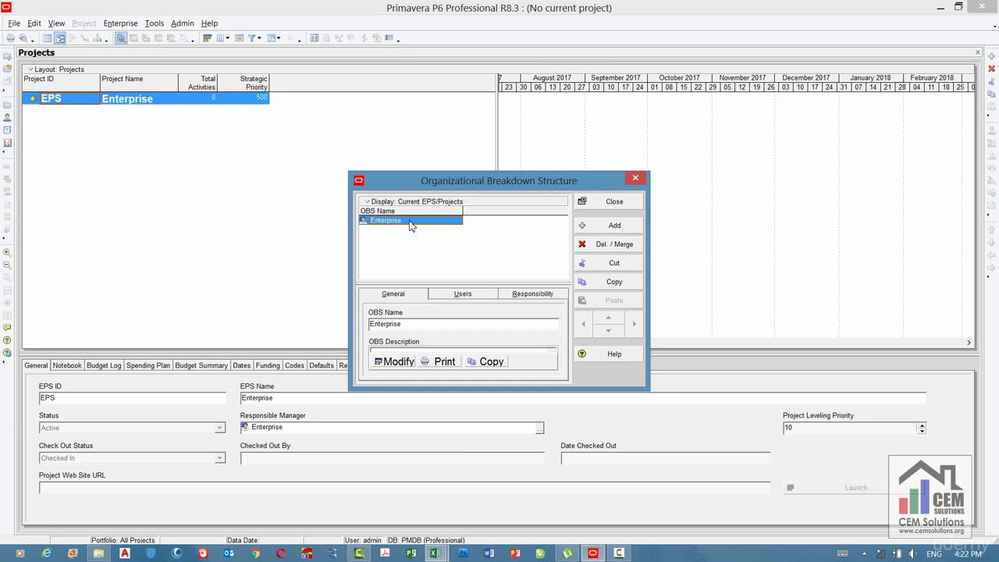
# Rename the root OBS element as CEM Solutions.
pyautogui.click(410, 222)
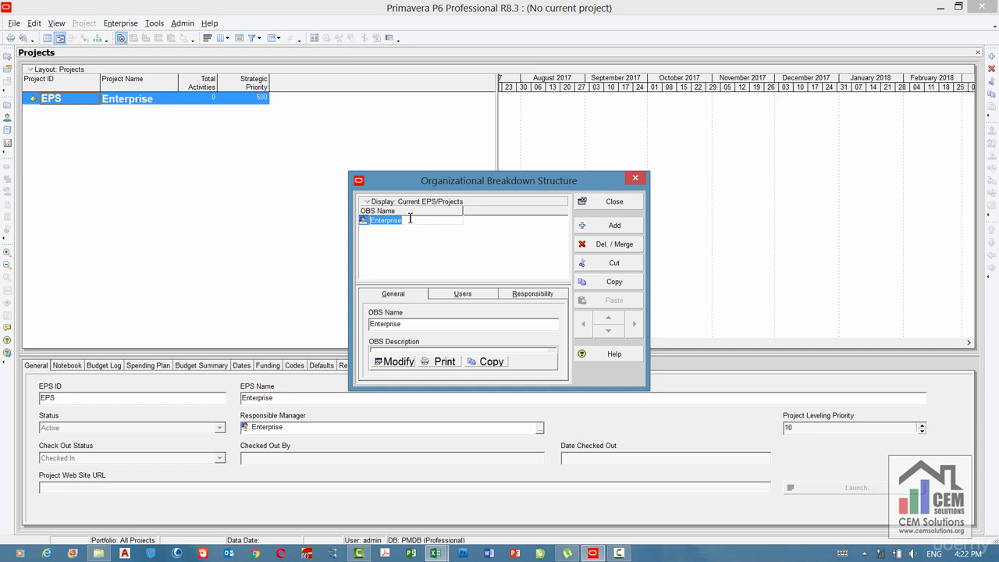
pyautogui.write('CEM Solutions')
pyautogui.click(440, 242)
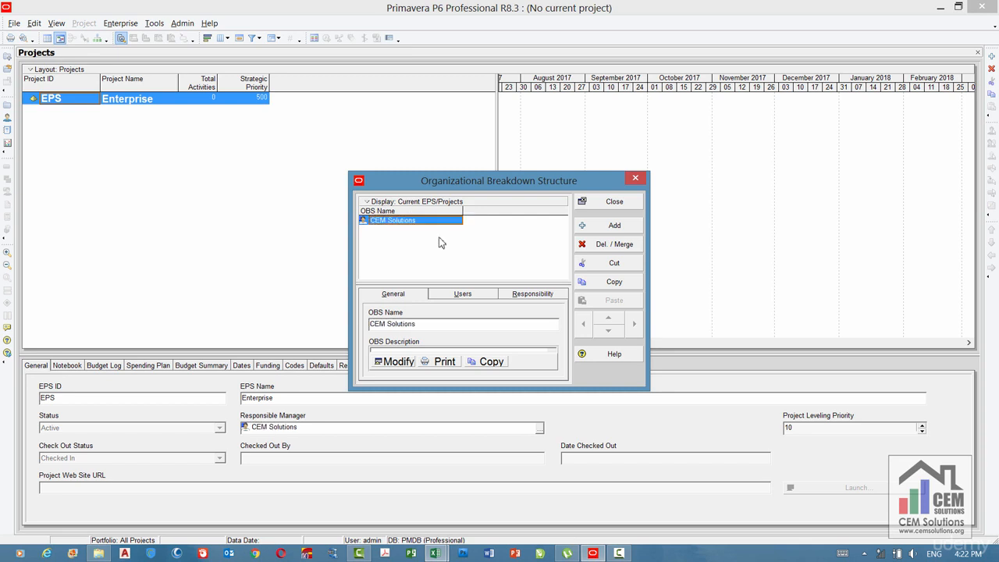
# Add an OBS element named Director 1 under CEM Solutions, accepting the switch to displaying all OBS elements.
pyautogui.click(614, 228)
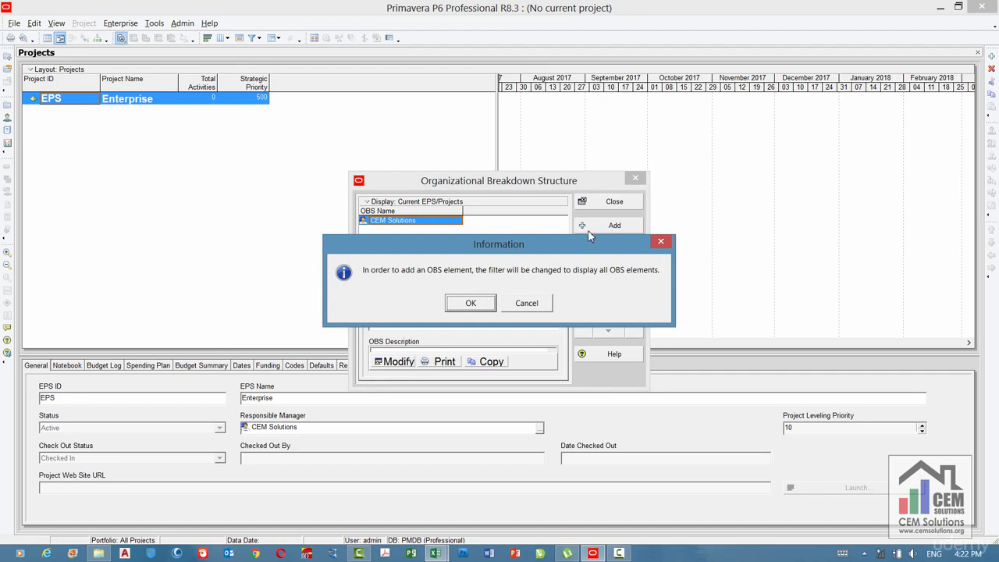
pyautogui.click(471, 304)
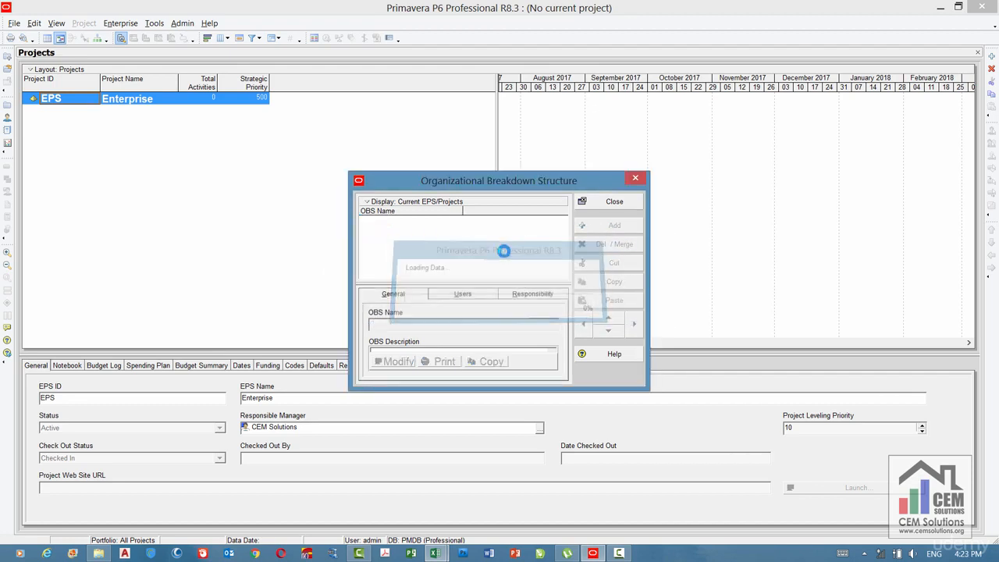
pyautogui.click(444, 231)
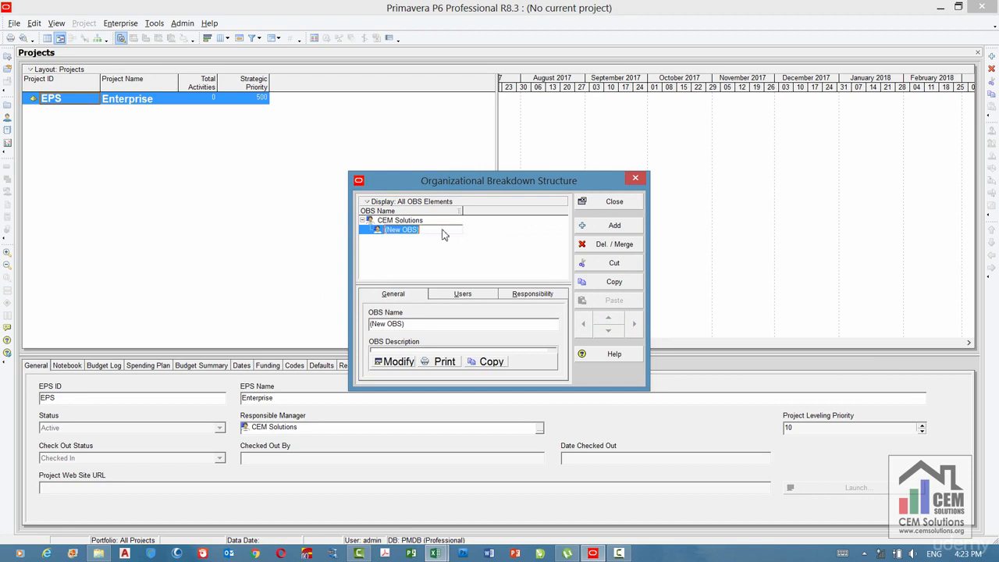
pyautogui.write('Director')
pyautogui.click(471, 251)
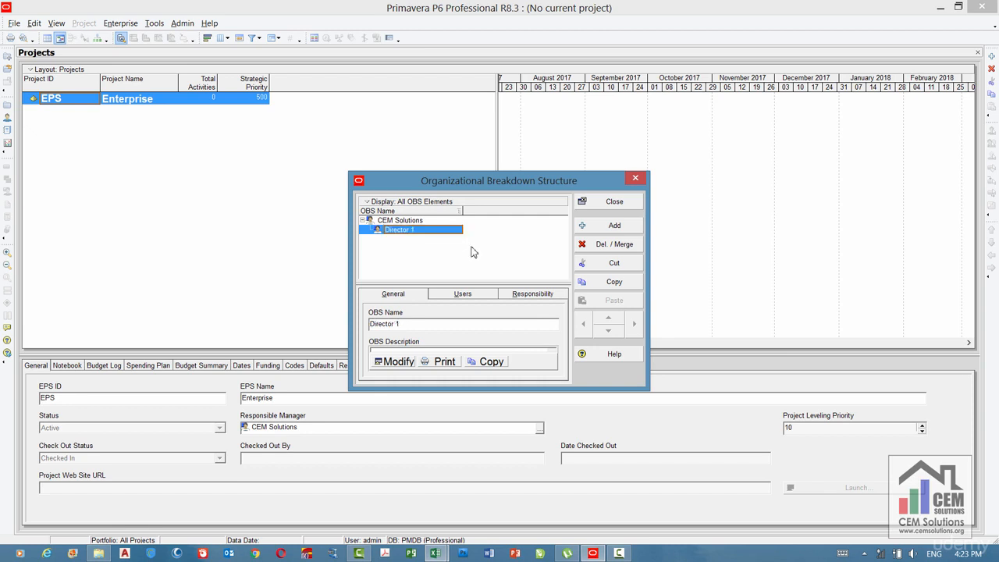
# Add an OBS element, indent it under Director 1 and name it Project Manager 1.
pyautogui.click(612, 225)
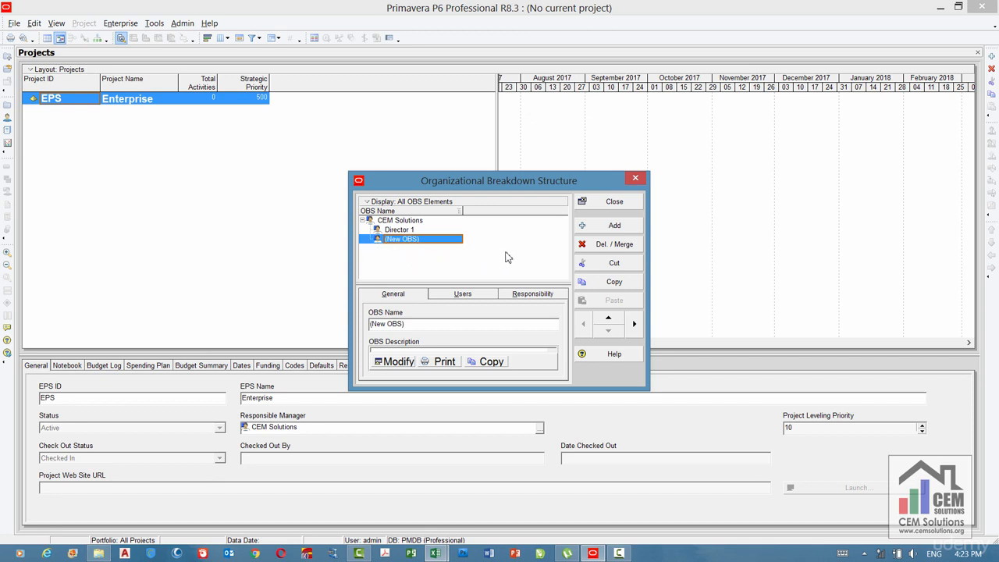
pyautogui.click(635, 325)
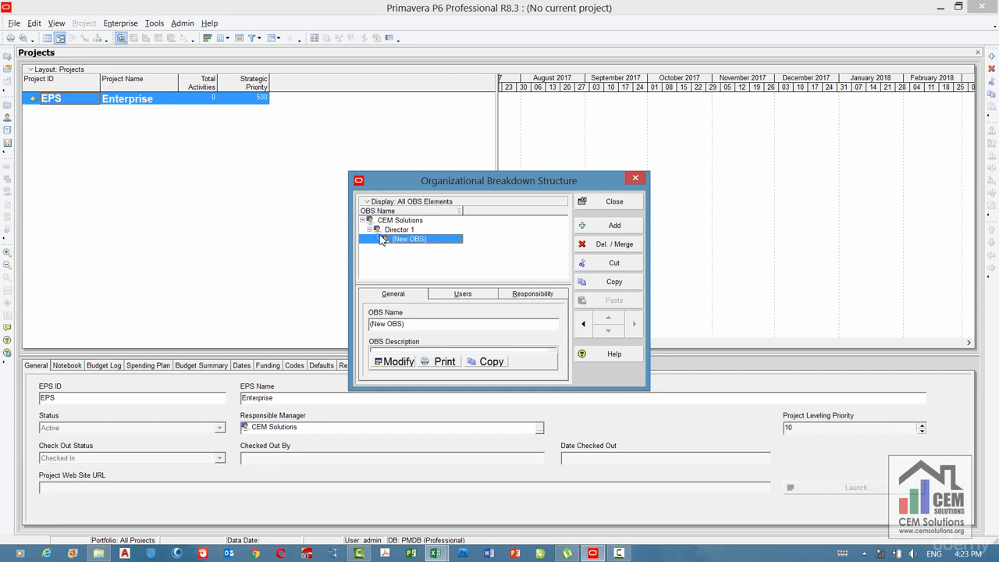
pyautogui.click(447, 240)
pyautogui.write('Project M')
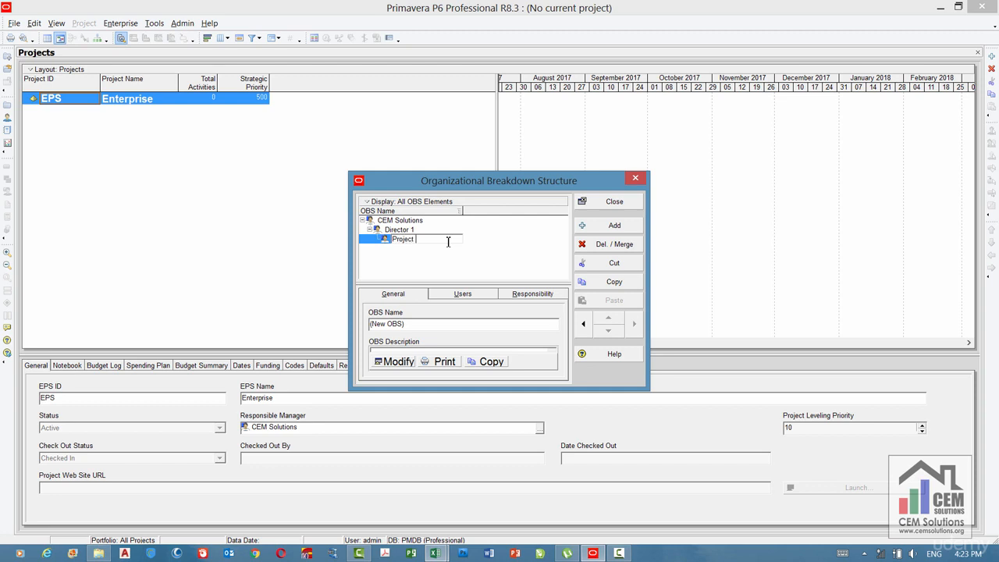
pyautogui.write('anager 1')
pyautogui.press('Return')
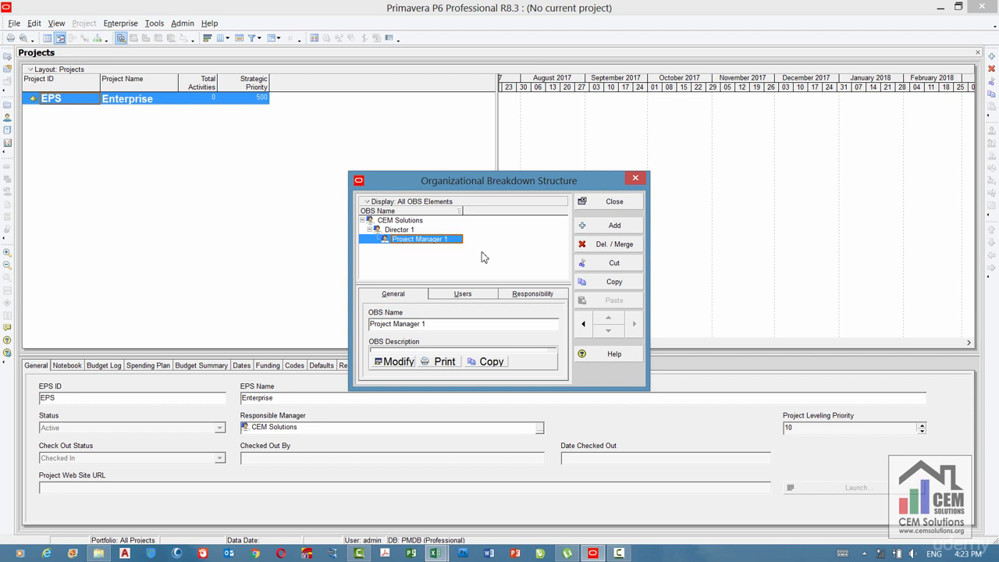
# Add an OBS element named Project Manager 2 under Director 1, at the same level as Project Manager 1.
pyautogui.click(587, 227)
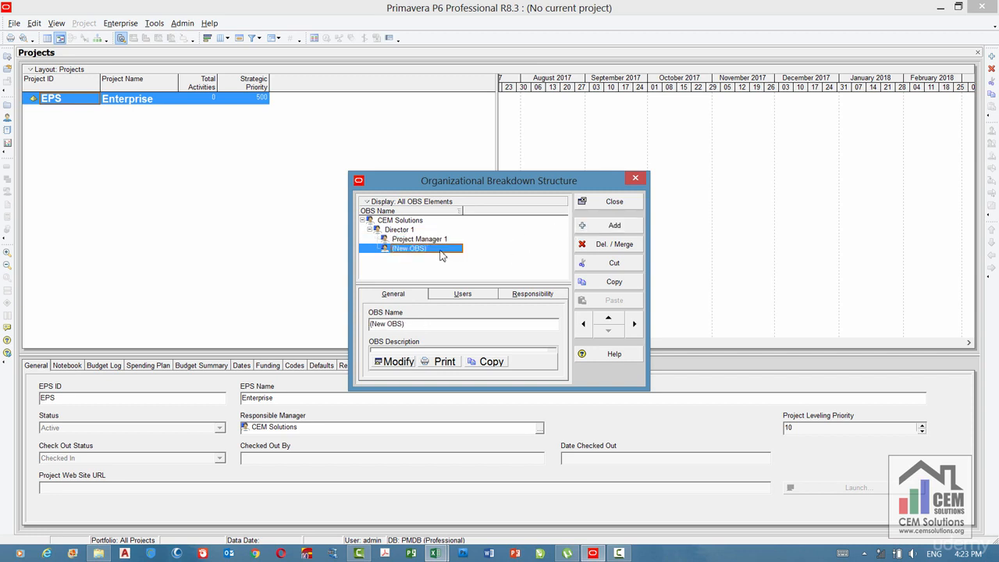
pyautogui.click(441, 250)
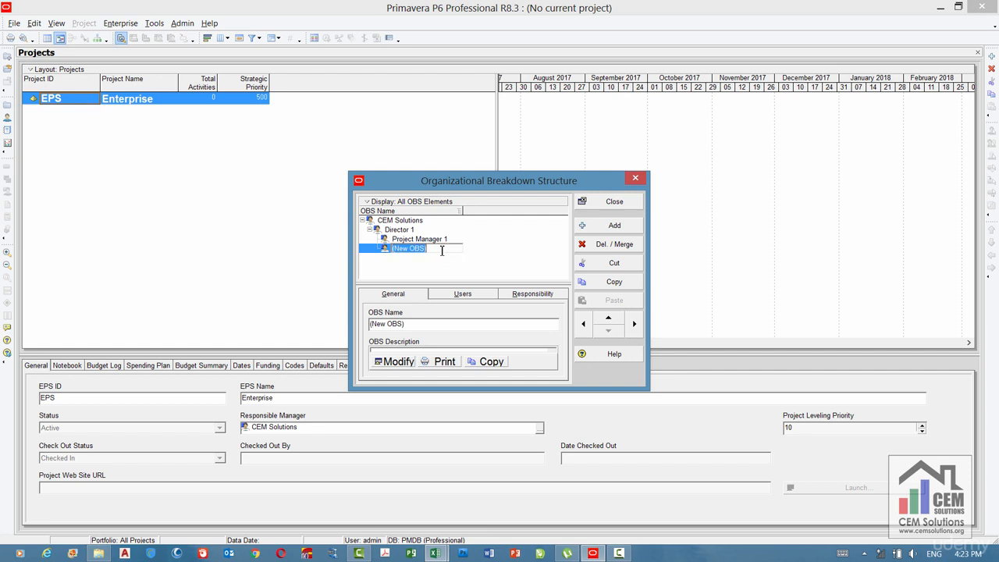
pyautogui.write('Project Manager 2')
pyautogui.click(517, 273)
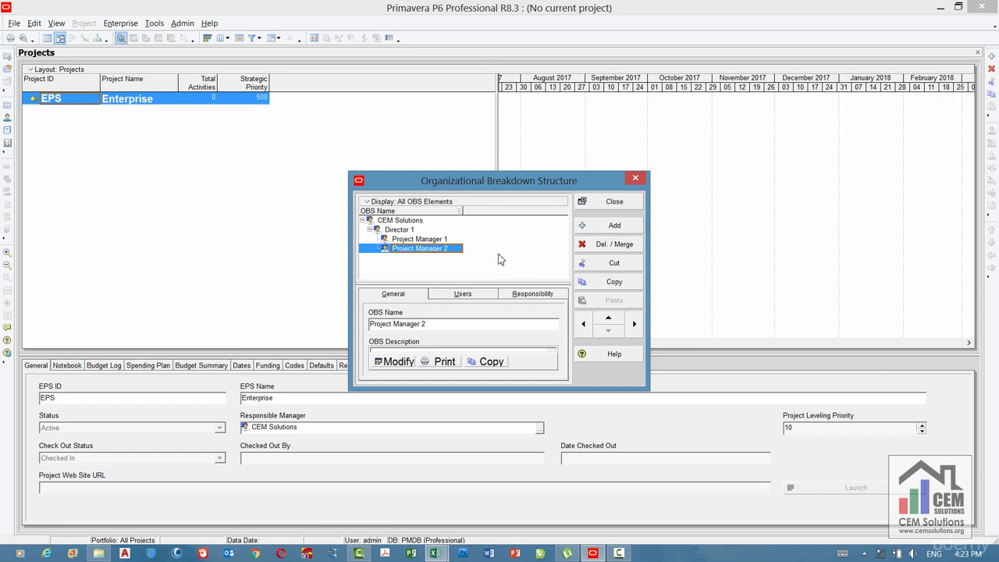
# Add an OBS element below Project Manager 1, indent it one level and name it Planning Engineer 1.
pyautogui.click(439, 239)
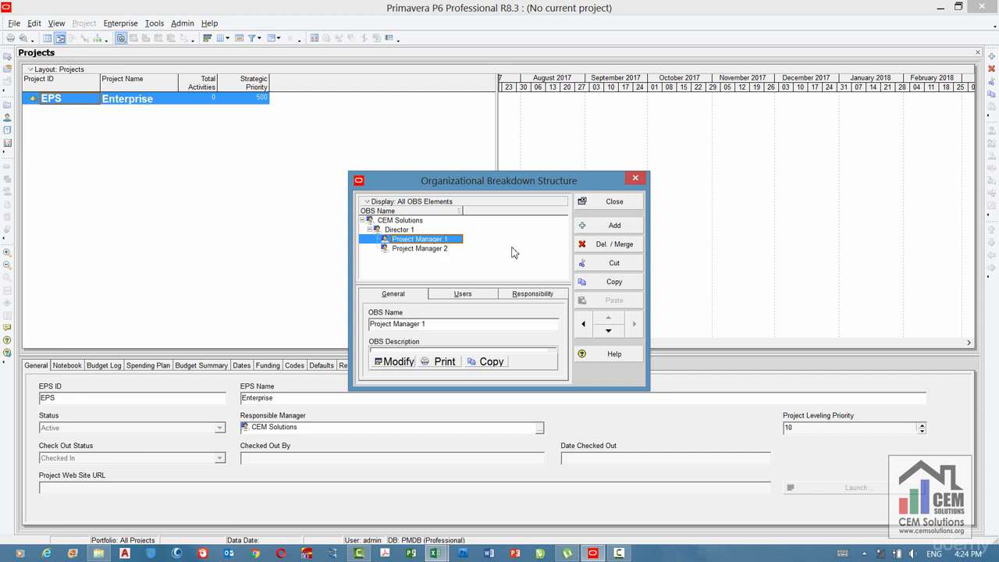
pyautogui.click(594, 229)
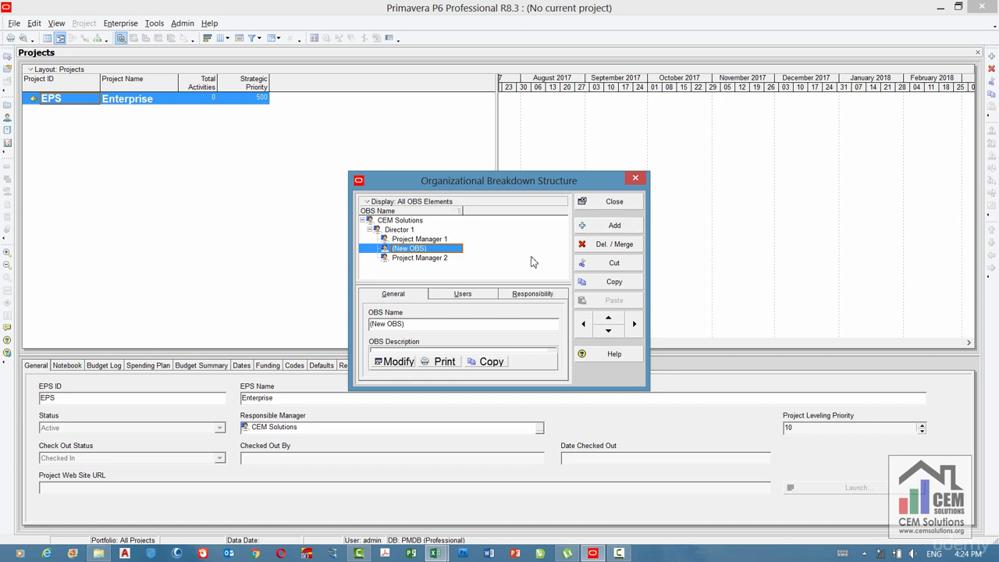
pyautogui.click(633, 324)
pyautogui.click(449, 249)
pyautogui.write('Planning Engineer 1')
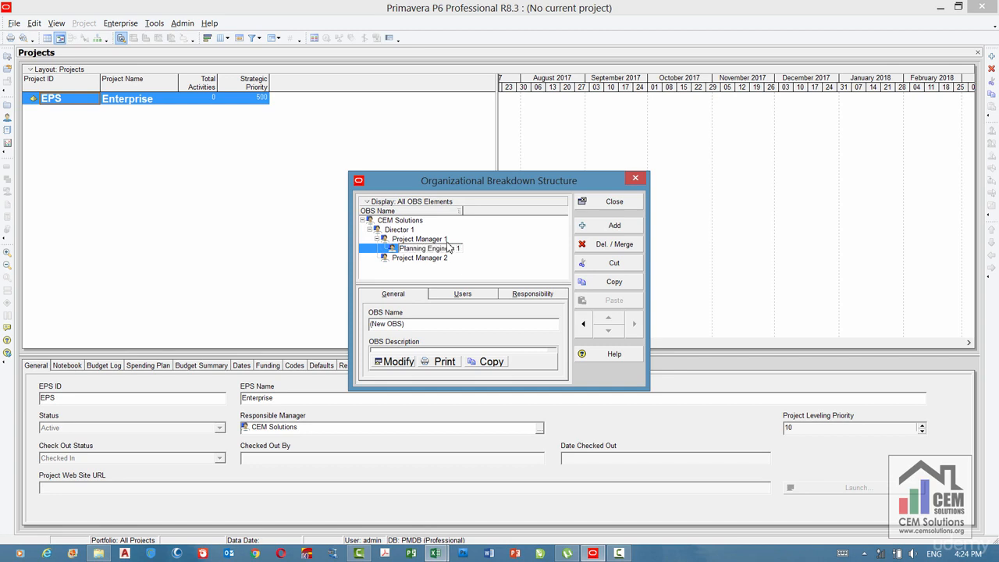
pyautogui.press('Return')
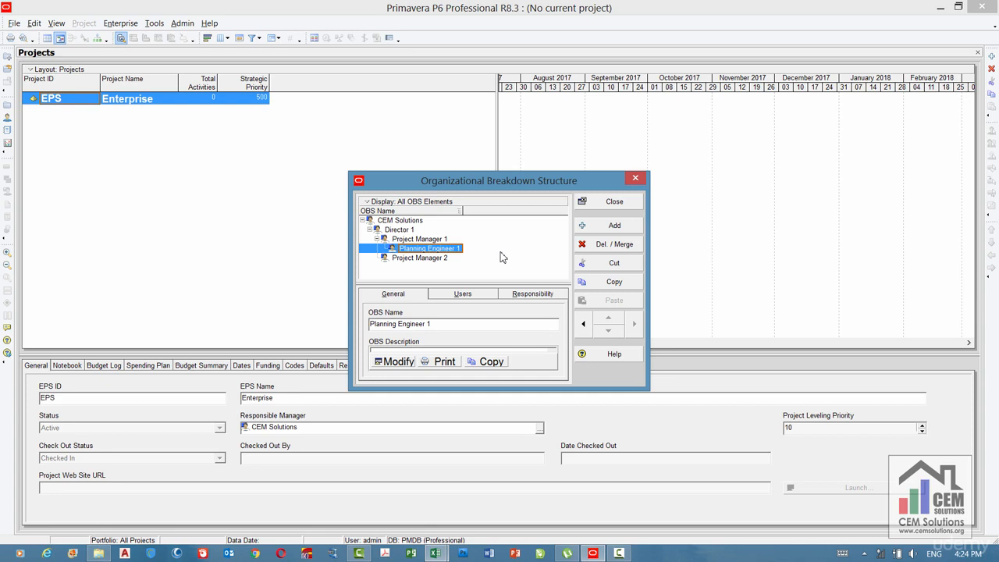
# Add a second element named Planning Engineer 2 under Project Manager 1 and close the Organizational Breakdown Structure.
pyautogui.click(614, 224)
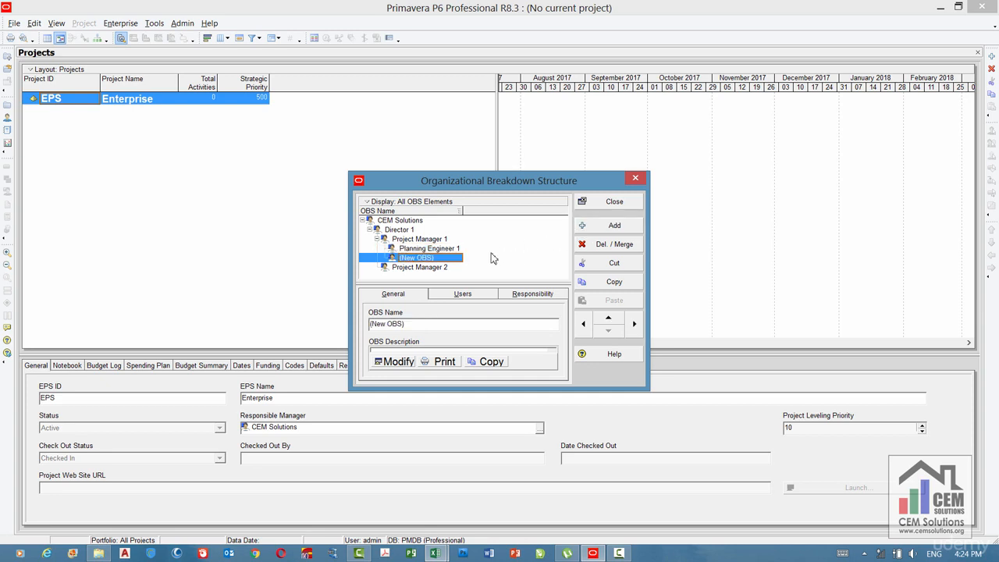
pyautogui.click(448, 259)
pyautogui.write('Plannin')
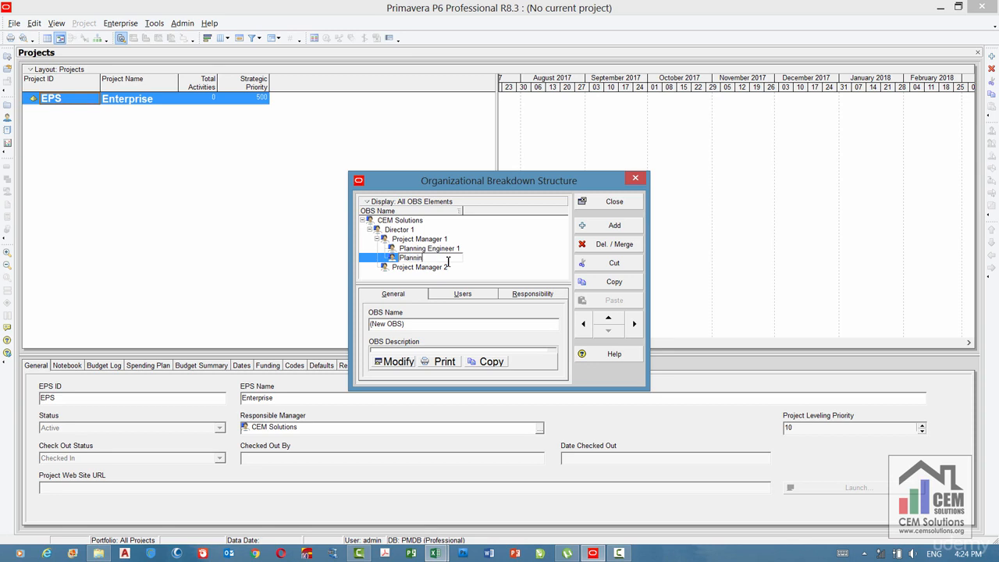
pyautogui.write('g Engineer 2')
pyautogui.click(497, 257)
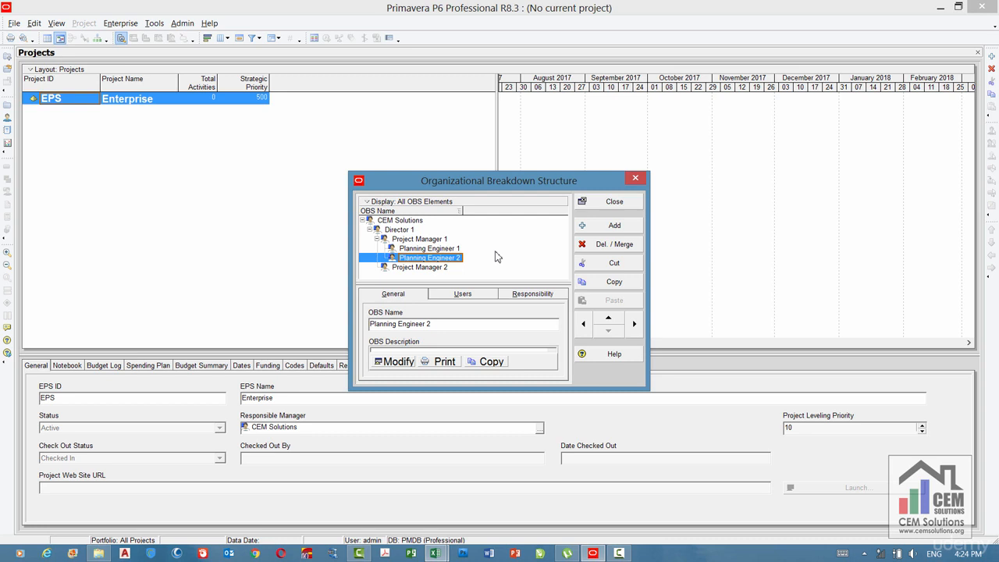
pyautogui.click(635, 178)
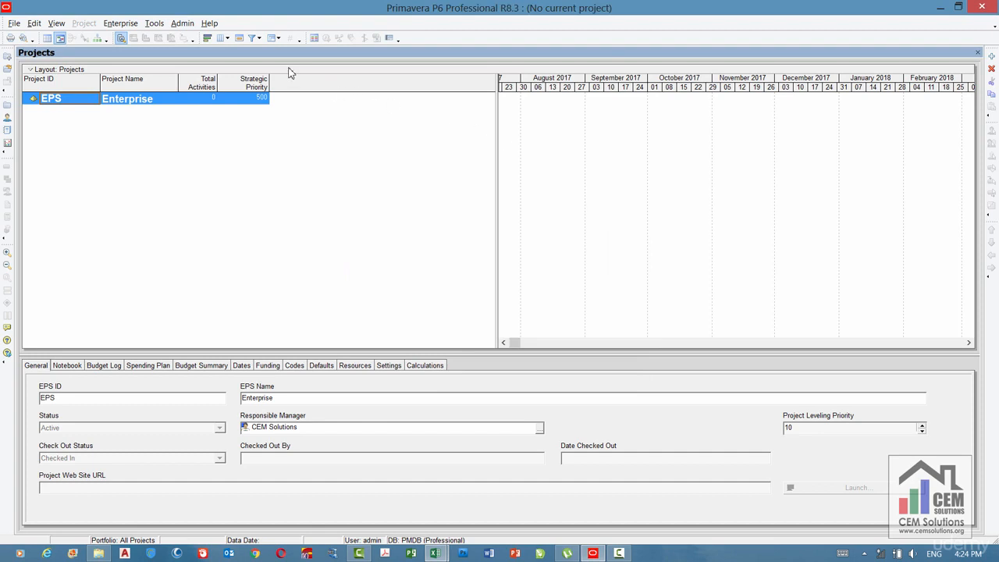
# Reopen the OBS and view the users available for assignment to Planning Engineer 1, without assigning any.
pyautogui.click(120, 22)
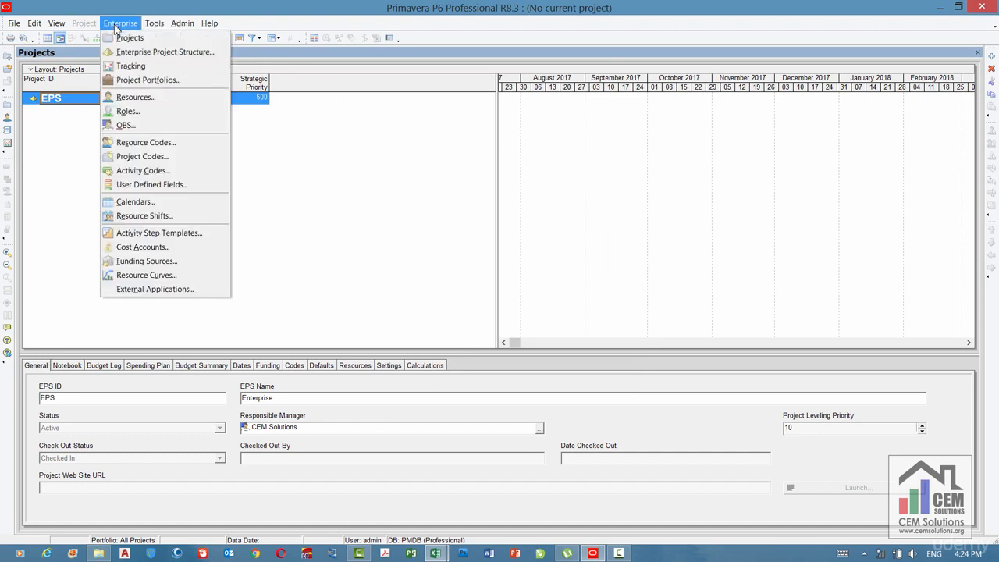
pyautogui.click(146, 125)
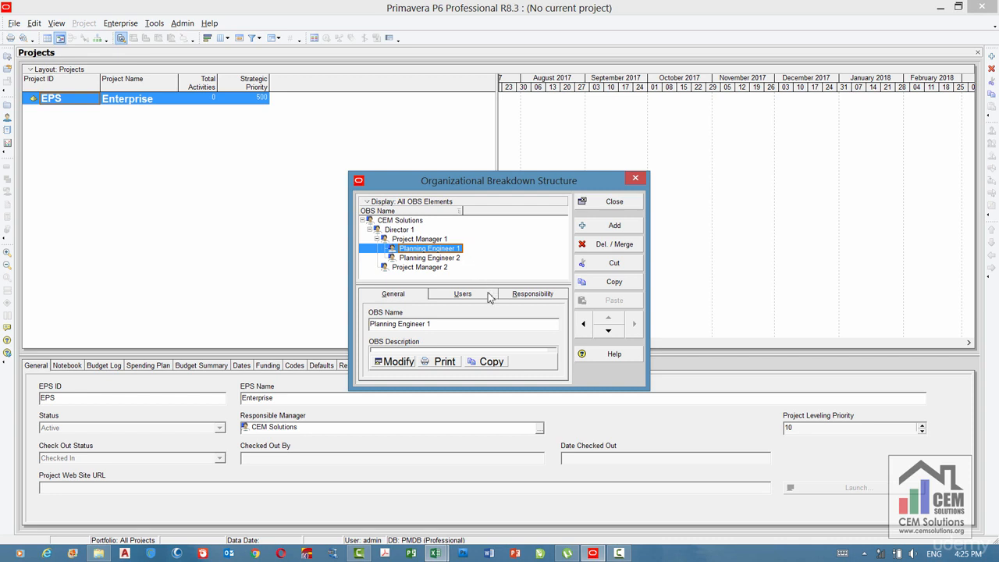
pyautogui.click(486, 297)
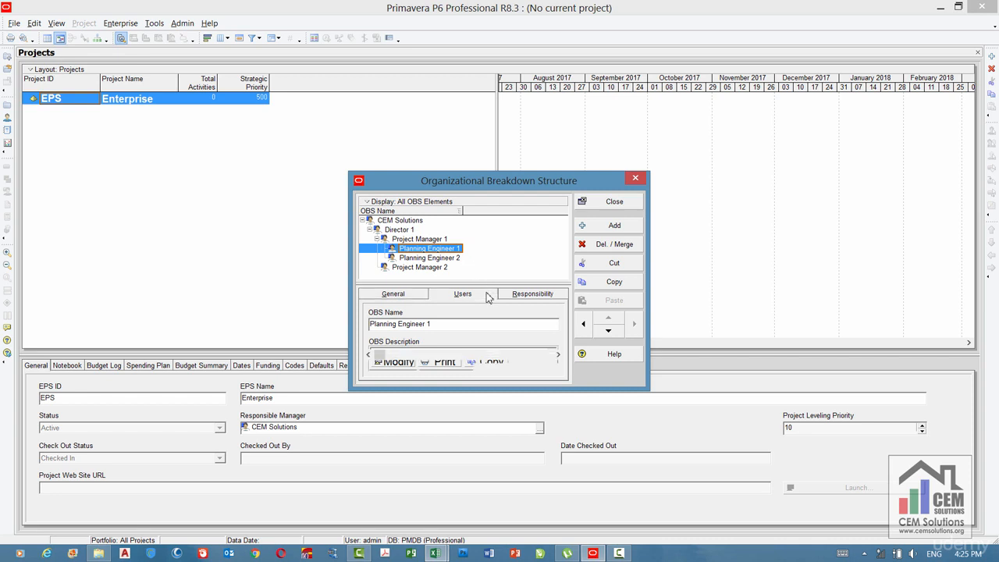
pyautogui.click(395, 371)
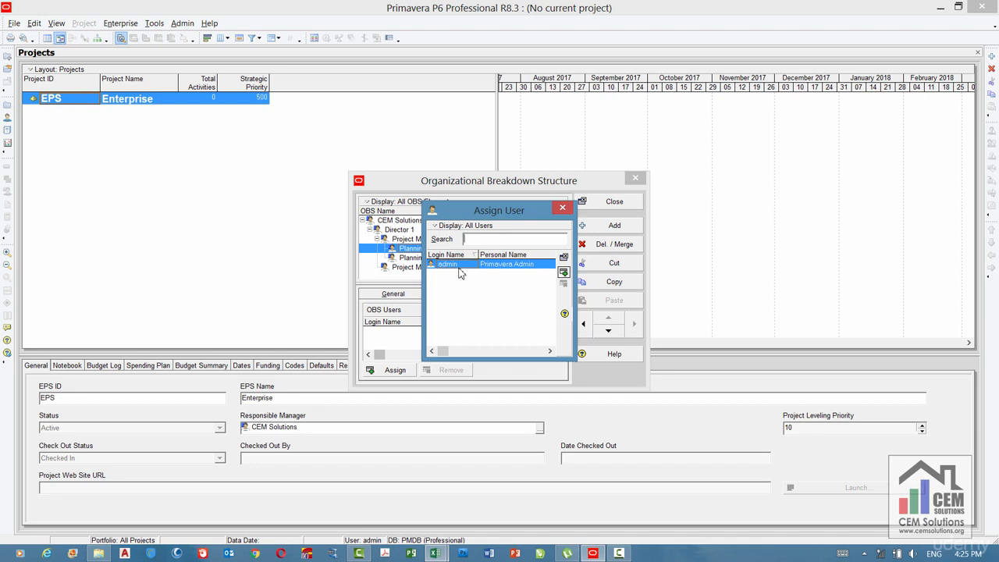
pyautogui.click(564, 209)
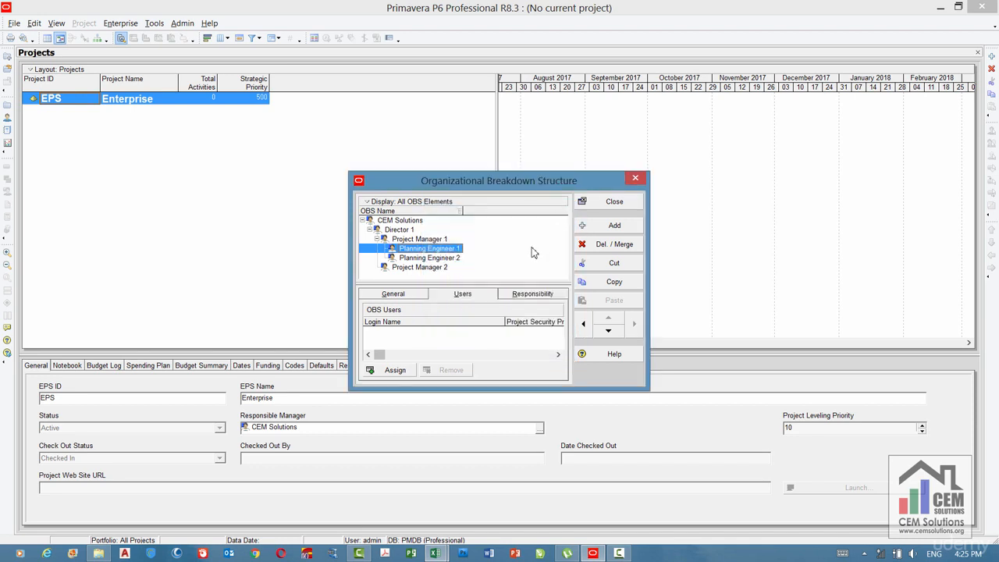